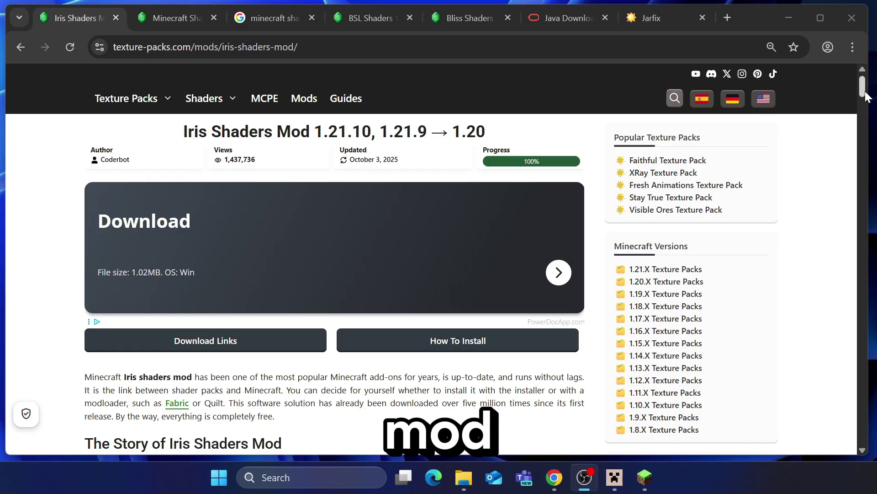
drag(864, 97, 861, 207)
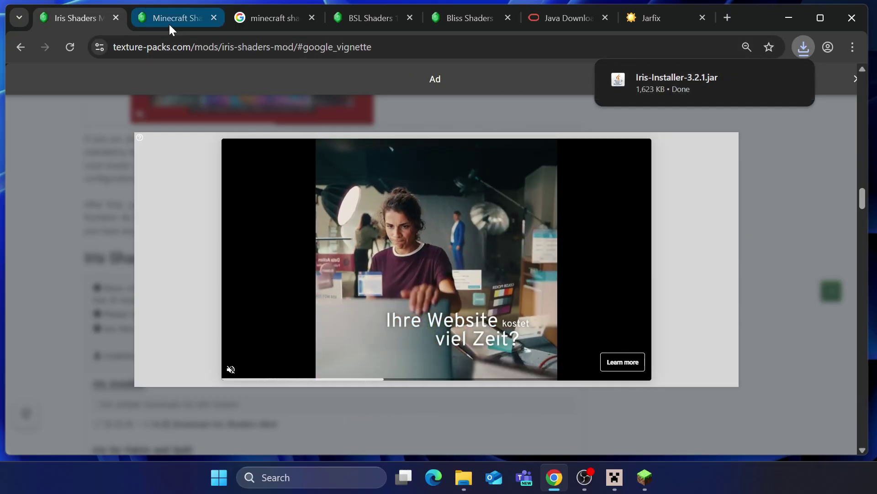
Switch from the Iris Shaders page to the Minecraft Shaders page
click(169, 23)
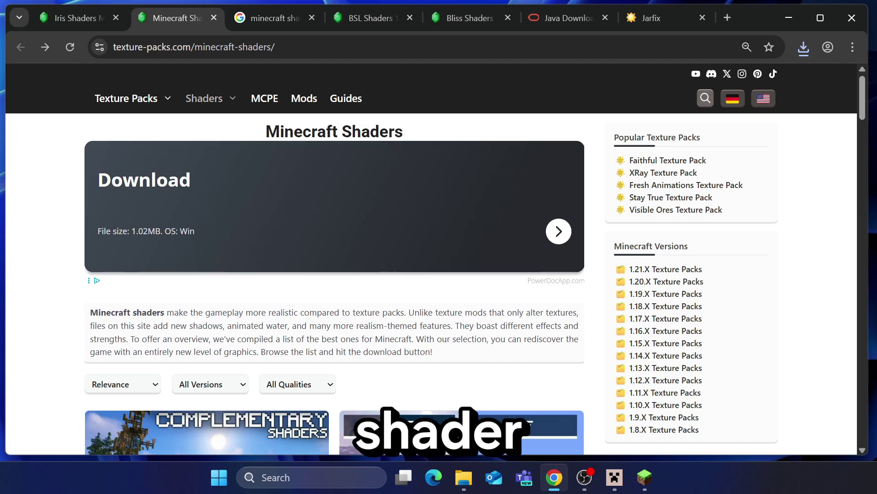
scroll(57, 296, down, 3)
scroll(57, 296, down, 2)
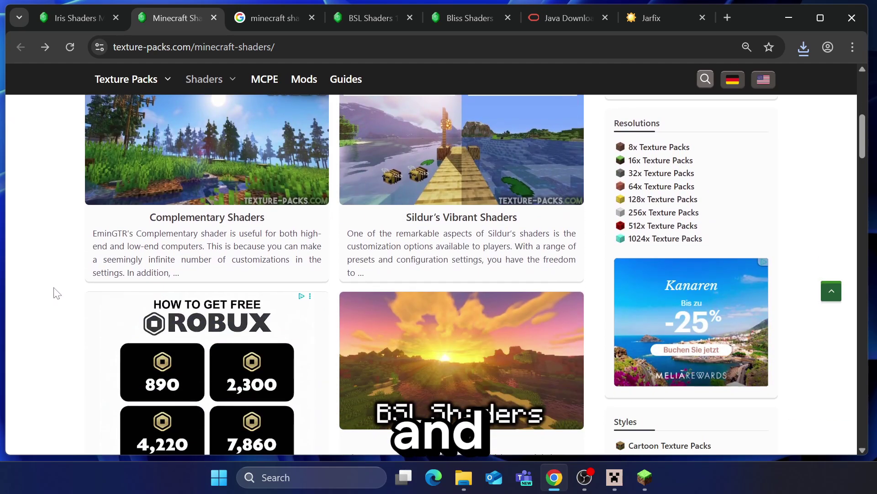
scroll(57, 294, down, 4)
scroll(56, 292, down, 4)
scroll(57, 293, down, 3)
scroll(57, 292, down, 2)
scroll(57, 293, down, 2)
scroll(57, 293, down, 2)
scroll(57, 292, down, 2)
scroll(57, 292, up, 4)
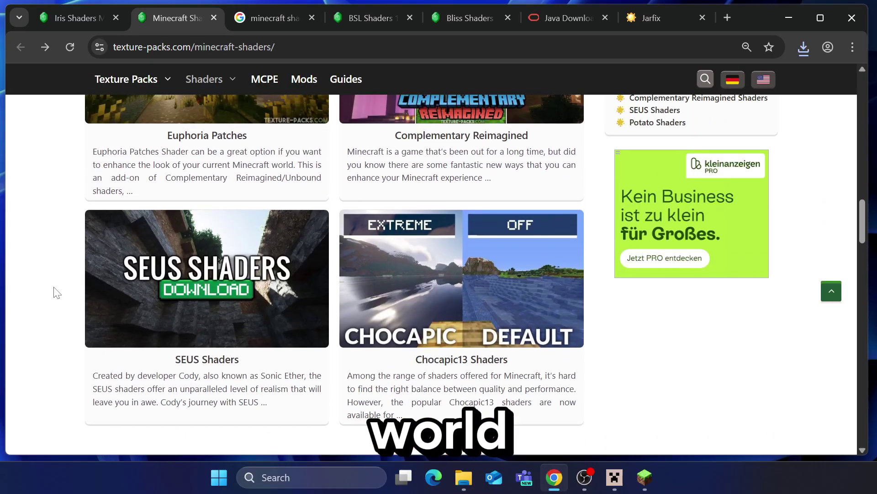
scroll(57, 292, up, 4)
scroll(57, 292, up, 4)
scroll(57, 293, up, 5)
scroll(55, 290, up, 3)
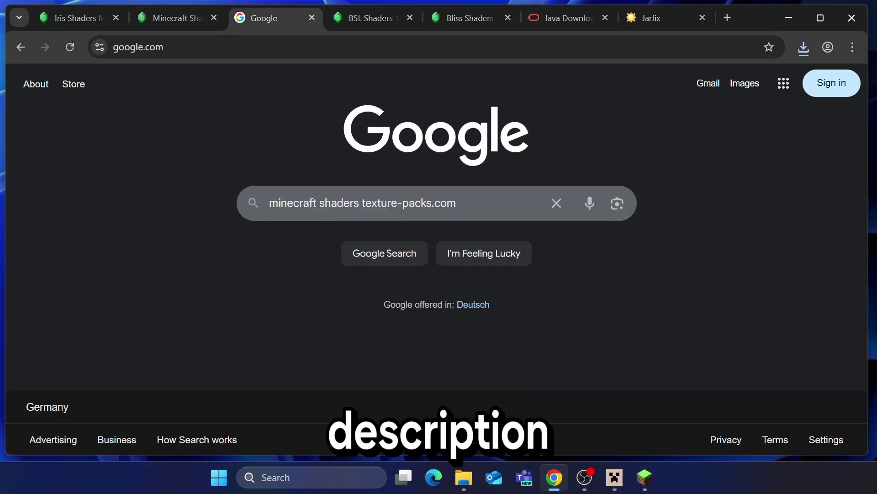
Run the shaders search and open texture-packs.com's Minecraft Shaders result
key(Return)
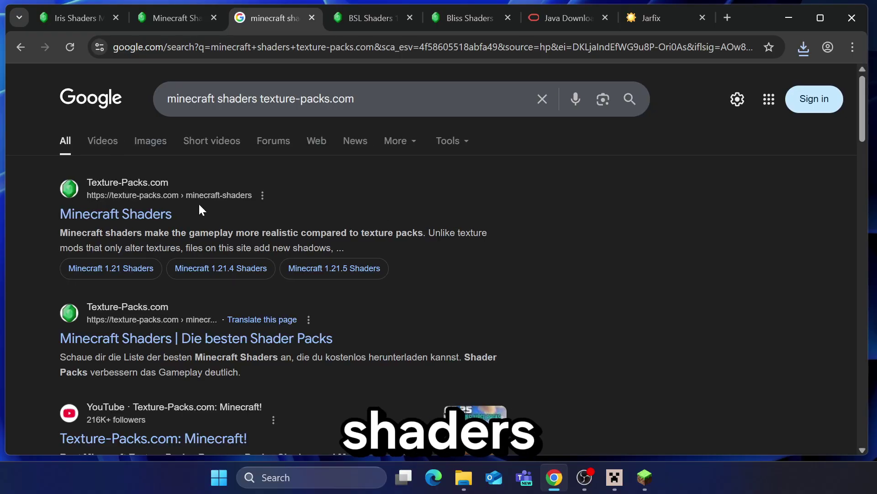
click(126, 214)
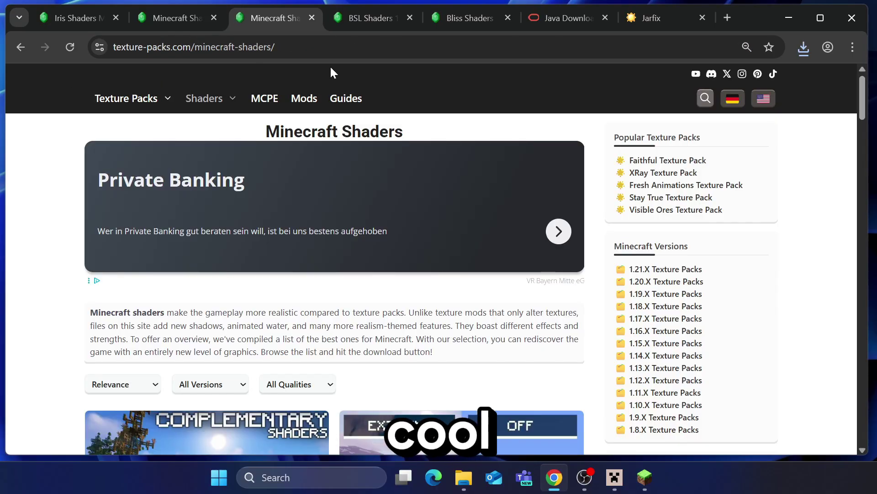
Bring up the BSL and Bliss Shaders pages at their Java Edition download links
click(355, 12)
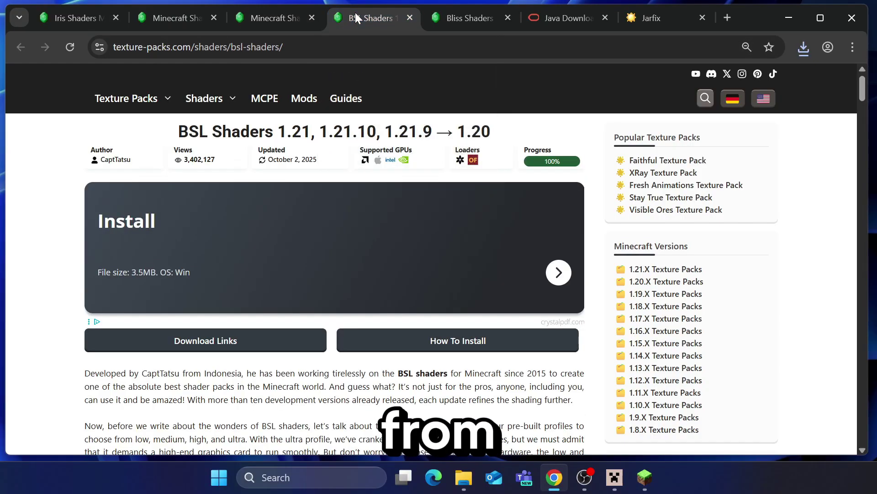
scroll(55, 276, down, 10)
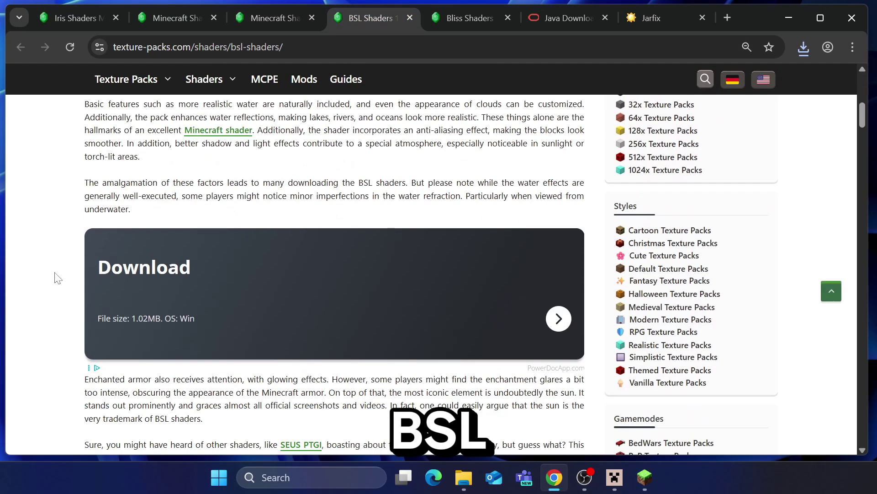
scroll(54, 276, down, 10)
scroll(57, 278, down, 5)
scroll(57, 278, down, 5)
scroll(57, 278, down, 5)
scroll(57, 278, down, 5)
scroll(57, 278, down, 3)
scroll(57, 278, down, 3)
scroll(57, 278, down, 3)
scroll(57, 278, down, 2)
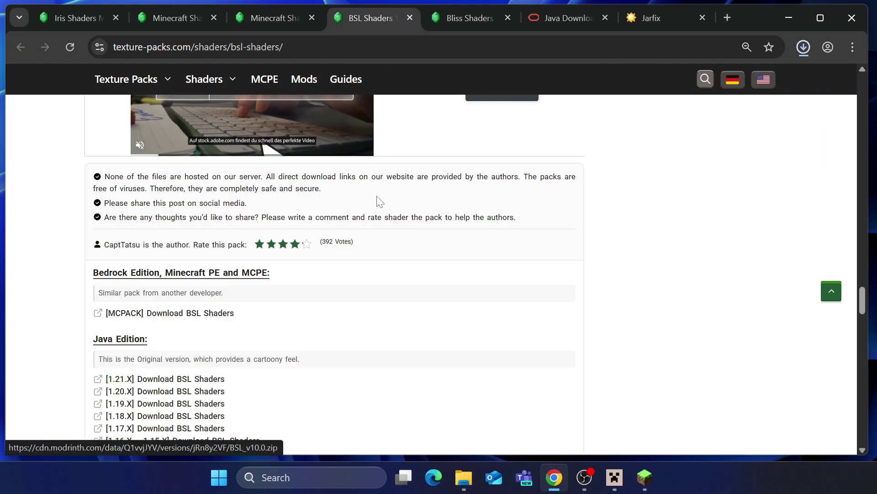
key(ctrl+Tab)
scroll(37, 223, down, 4)
scroll(38, 223, down, 5)
scroll(37, 224, down, 5)
scroll(37, 224, down, 5)
scroll(38, 223, down, 5)
scroll(37, 223, down, 5)
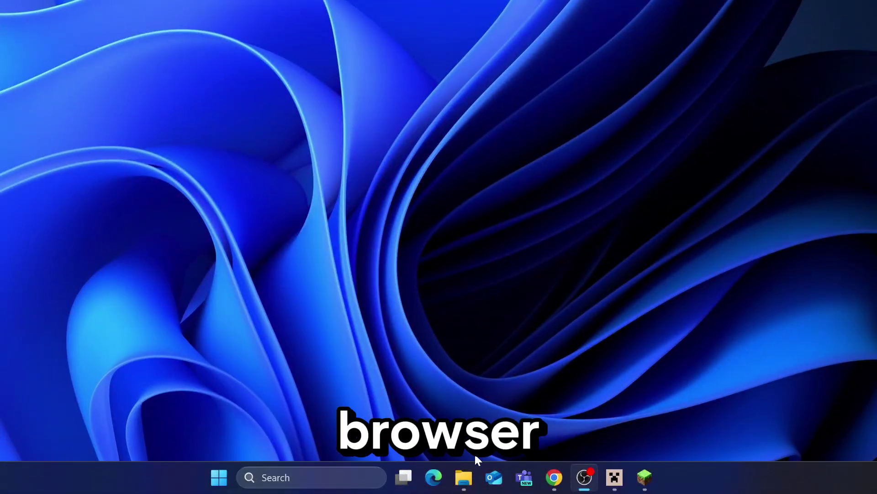
Move the Iris installer, BSL and Bliss downloads from Downloads onto the desktop
click(469, 471)
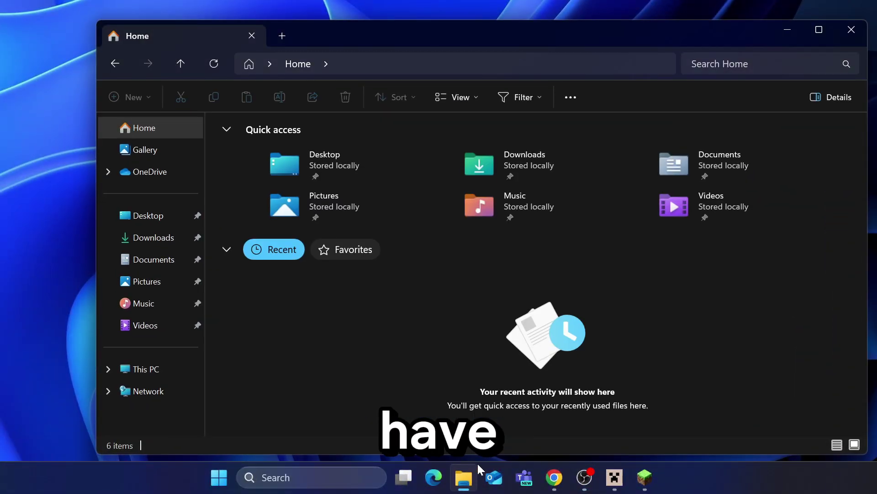
click(154, 237)
click(278, 199)
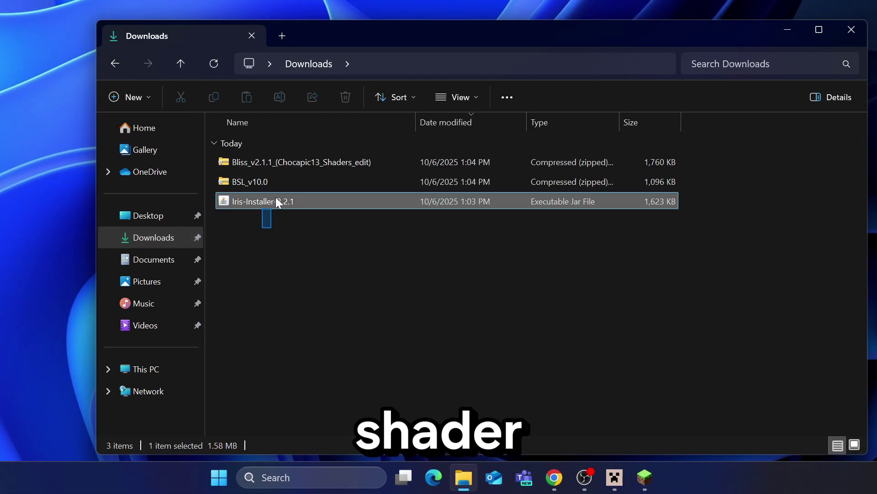
mouse_move(278, 197)
mouse_down()
mouse_move(295, 159)
mouse_move(292, 3)
mouse_up()
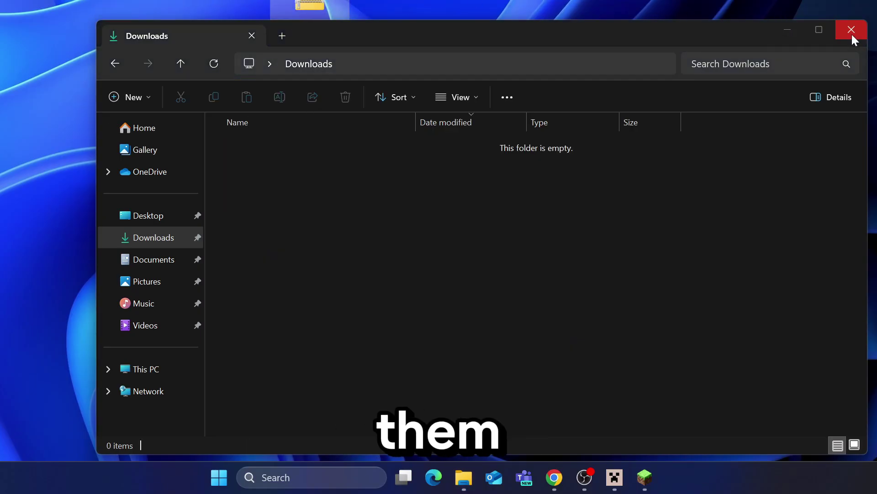
click(852, 29)
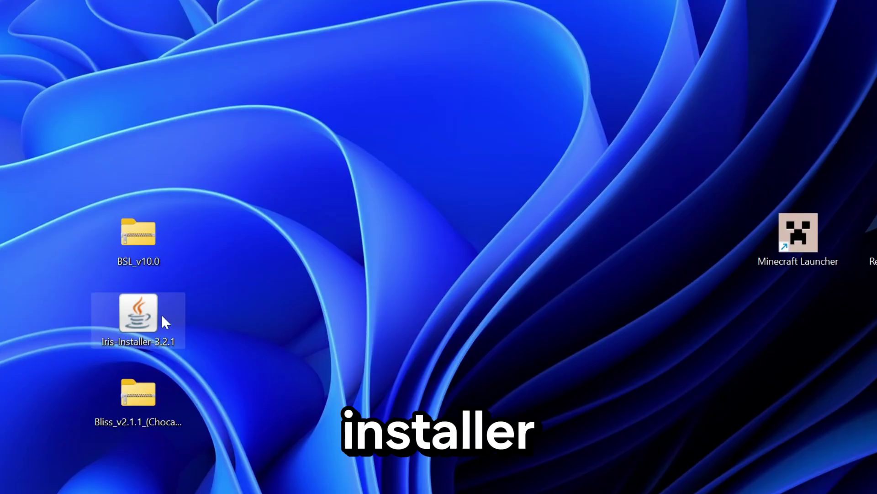
Open Iris-Installer-3.2.1 with Java(TM) Platform SE binary
right_click(163, 315)
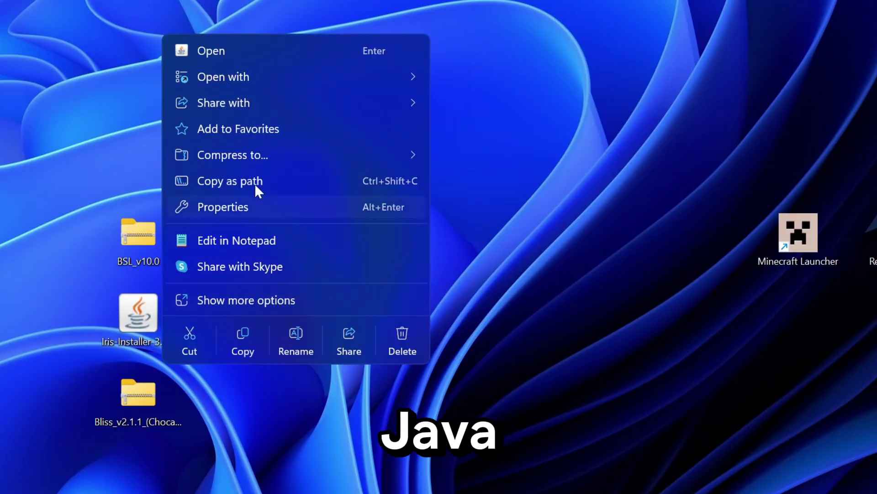
mouse_move(224, 77)
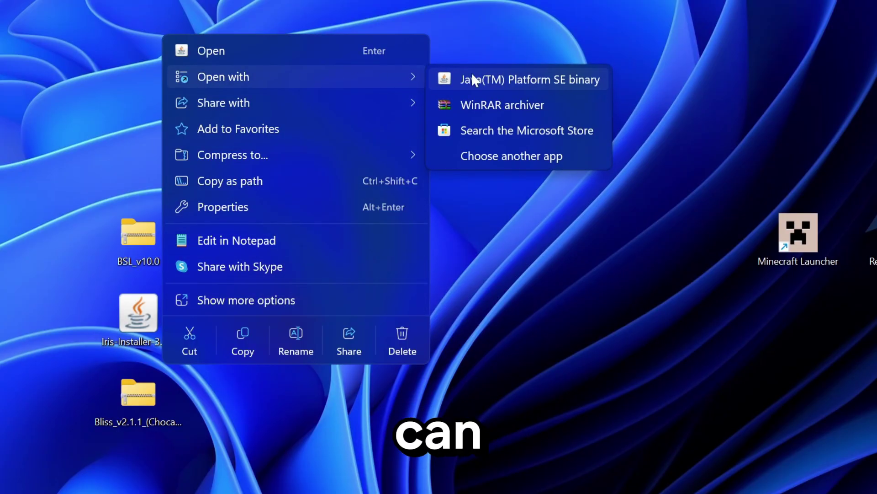
click(508, 81)
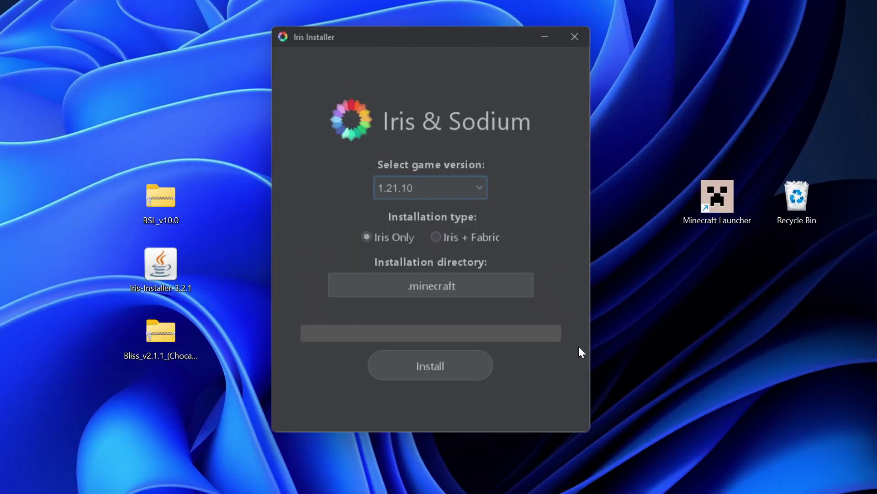
Install Iris + Fabric for 1.21.10, then launch the Iris & Sodium profile
click(459, 237)
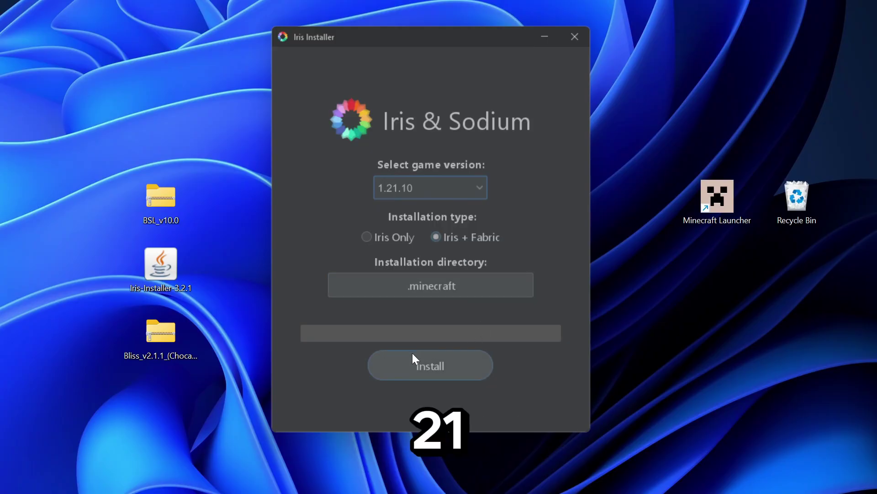
click(435, 364)
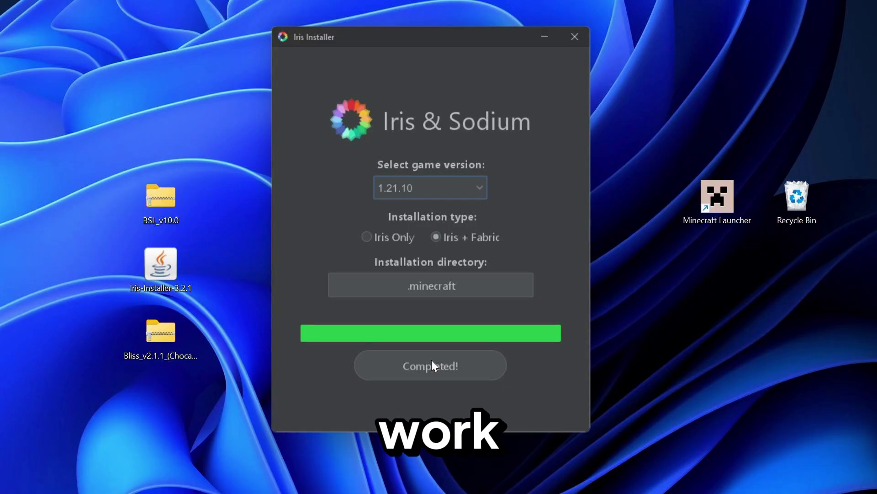
click(574, 37)
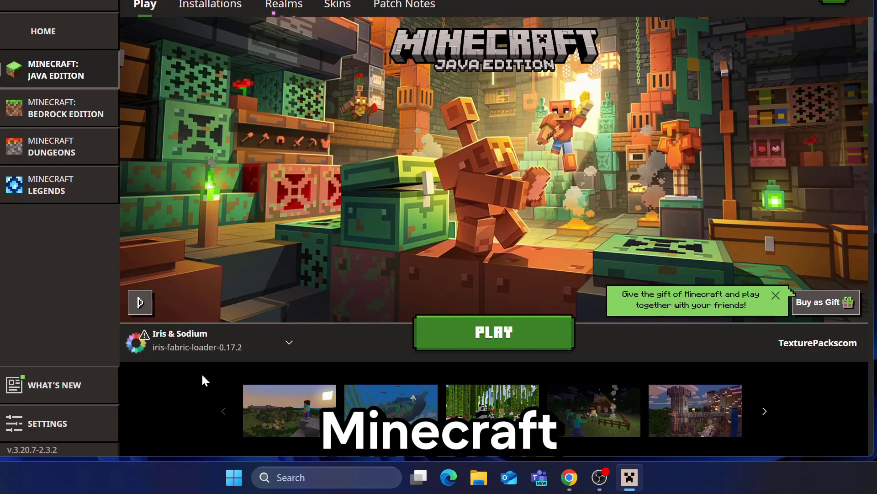
click(470, 334)
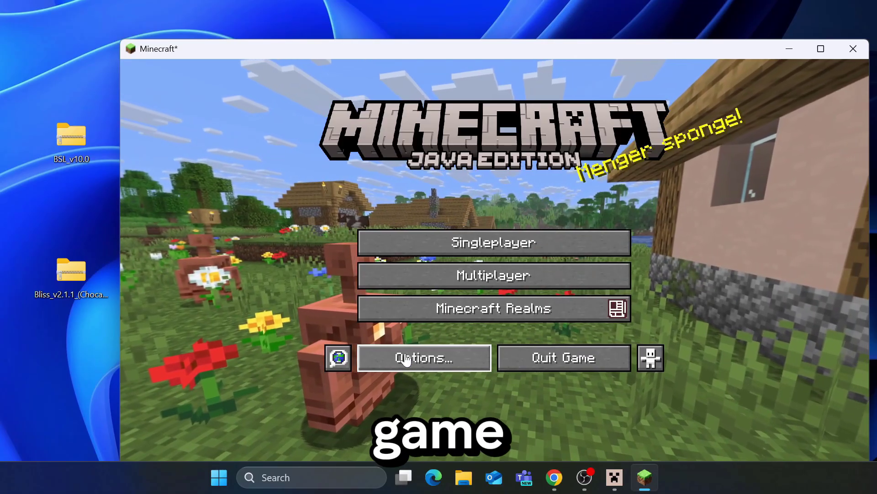
Drop the BSL and Bliss zips into Shader Packs and apply BSL_v10.0.zip
click(404, 364)
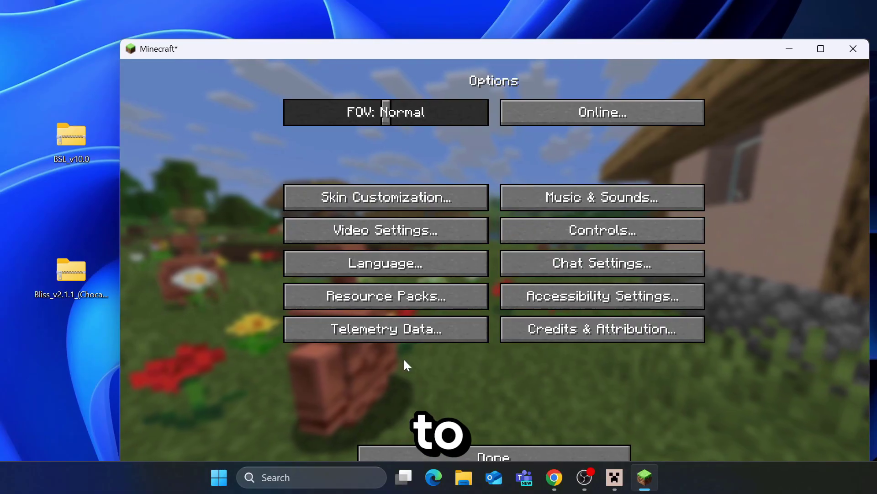
click(357, 234)
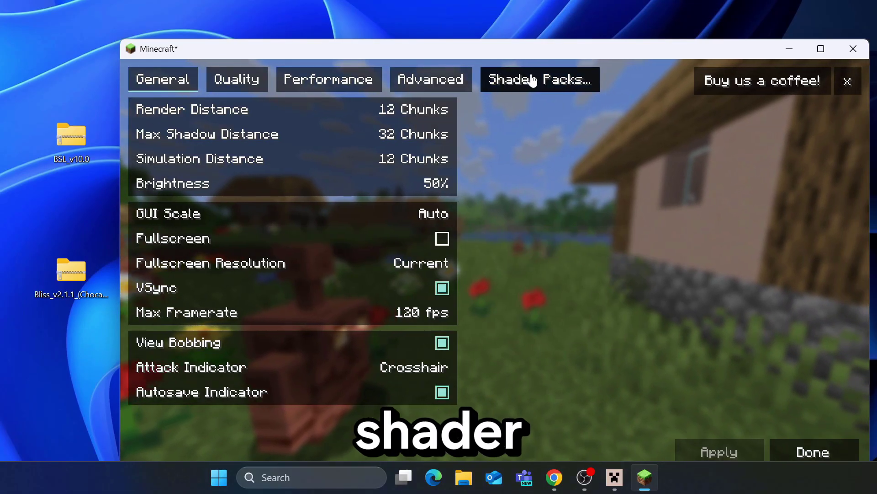
click(522, 80)
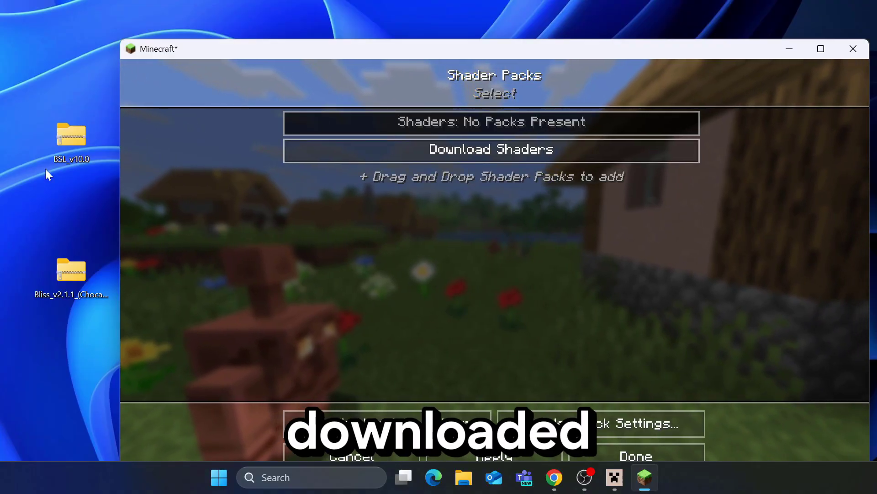
click(45, 161)
ctrl+click(78, 294)
mouse_move(64, 287)
mouse_down()
mouse_move(438, 326)
mouse_move(439, 314)
mouse_up()
click(462, 179)
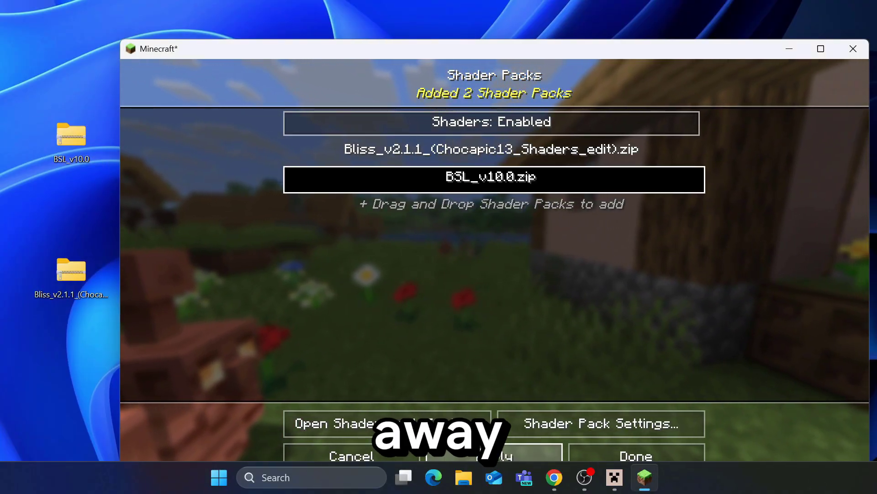
click(487, 446)
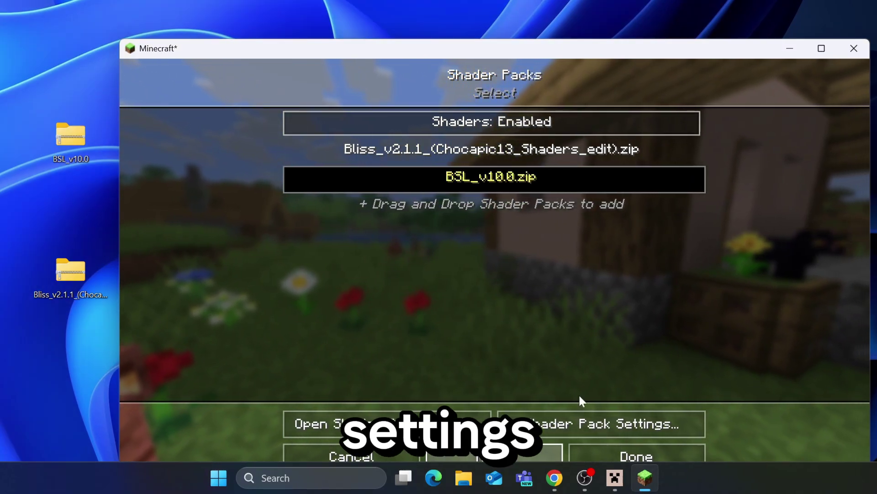
Open BSL_v10.0's Shader Pack Settings and browse its Lighting and Material pages
click(594, 430)
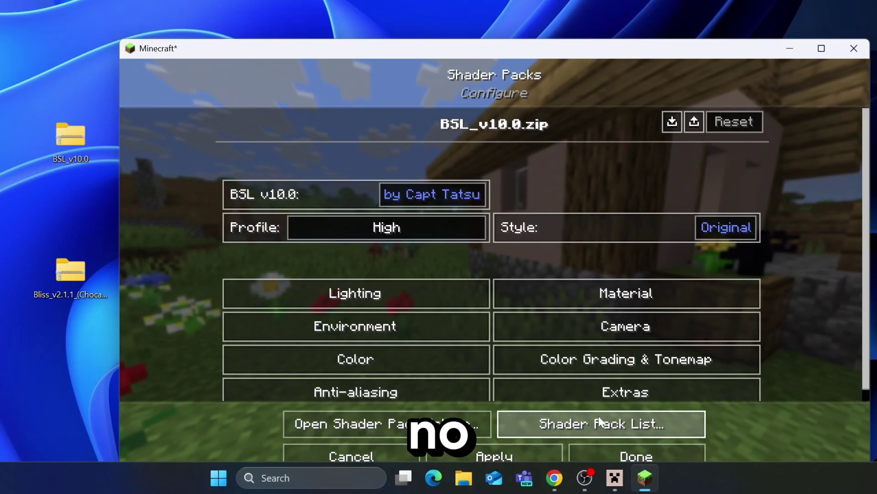
scroll(609, 336, down, 1)
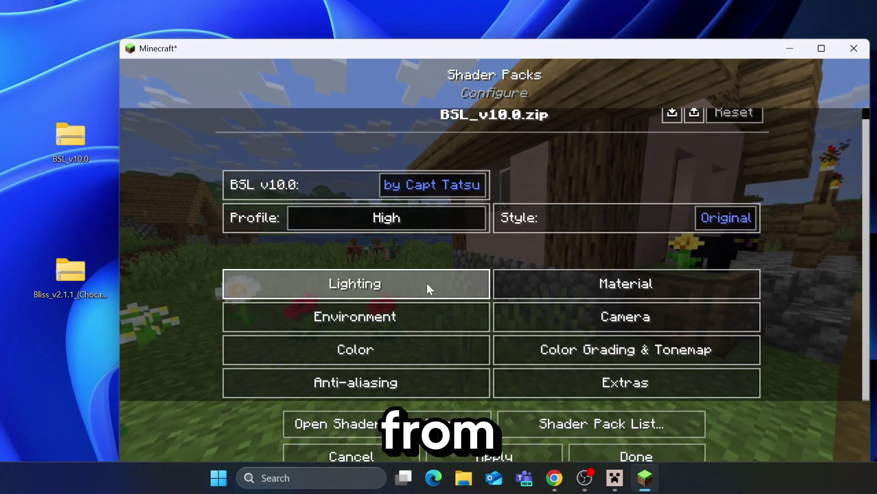
click(427, 284)
click(251, 121)
click(621, 305)
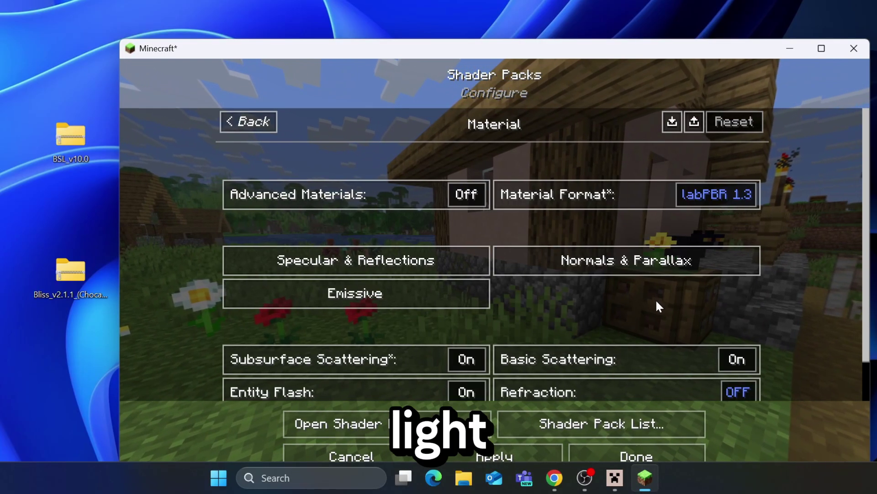
scroll(641, 309, down, 3)
scroll(366, 190, up, 3)
click(253, 125)
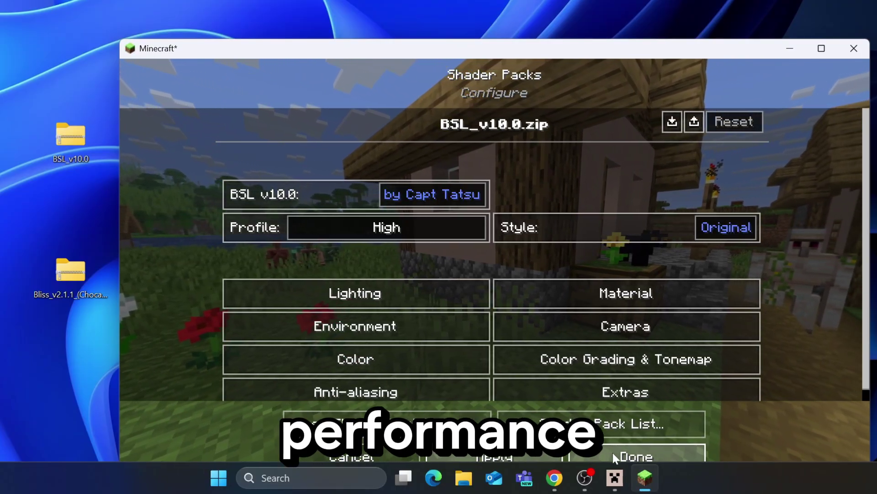
Apply the Bliss shader pack and return to the world to try it
click(637, 456)
click(536, 78)
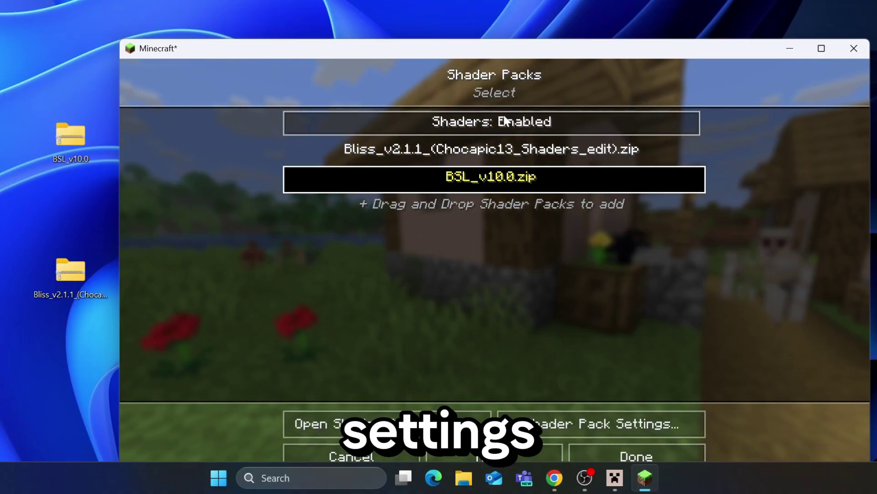
click(491, 149)
click(494, 457)
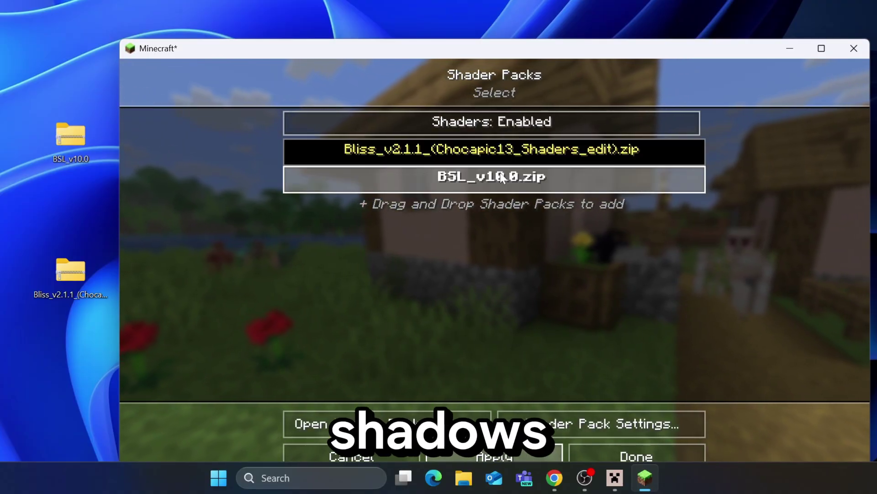
click(636, 456)
click(802, 456)
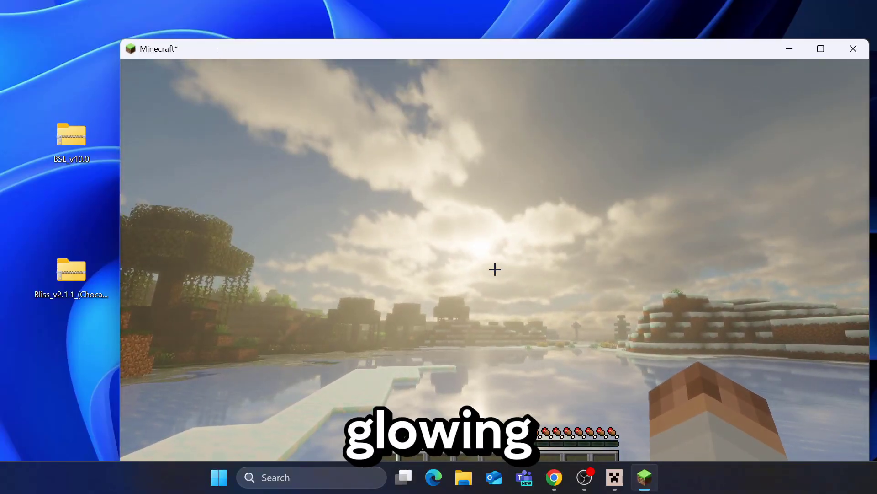
Reselect BSL_v10.0.zip in Shader Packs and resume the world
key(Escape)
click(454, 289)
click(420, 240)
click(528, 78)
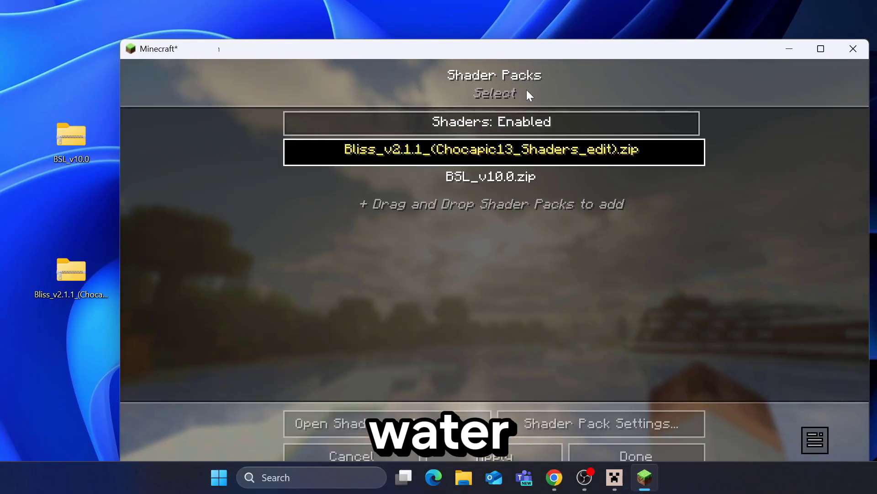
click(466, 177)
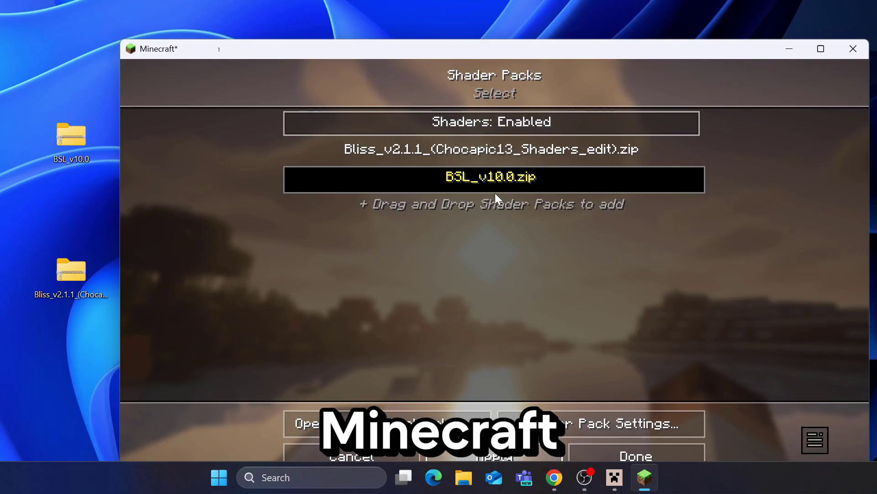
key(Escape)
key(Escape)
key(Escape)
click(495, 193)
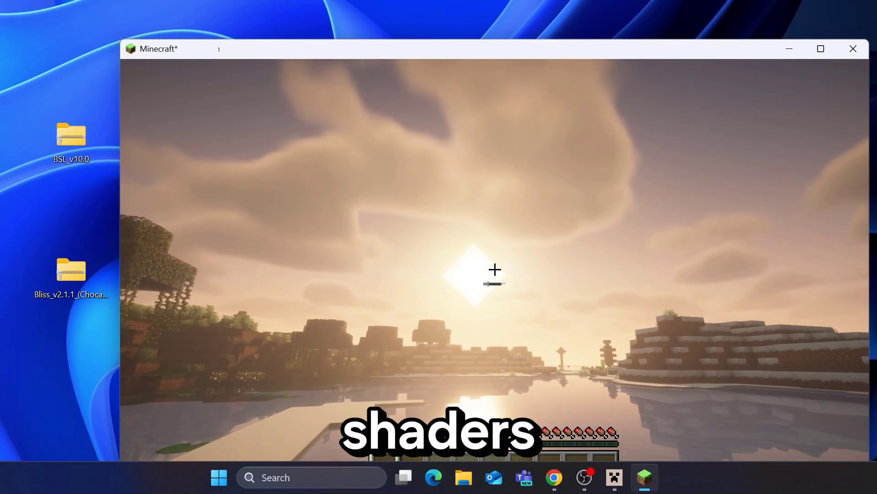